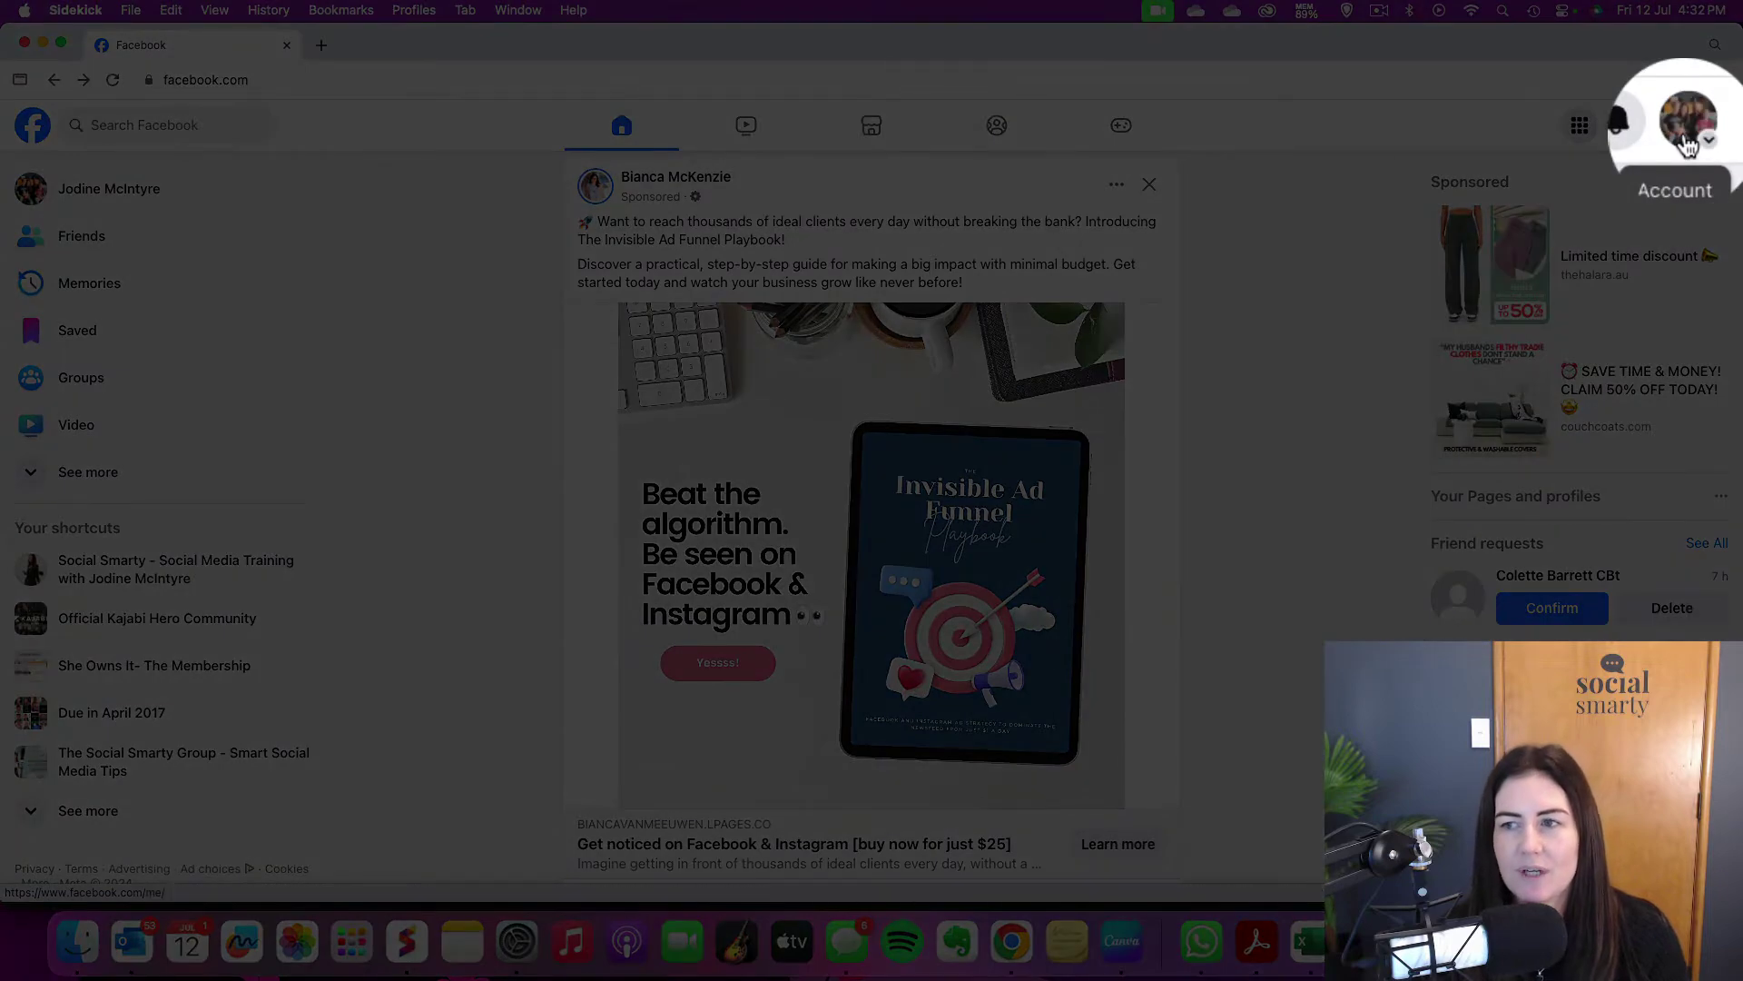
- Switch the account to the B&W Safety - New Zealand Workplace Health & Safety Systems Page
click(1694, 138)
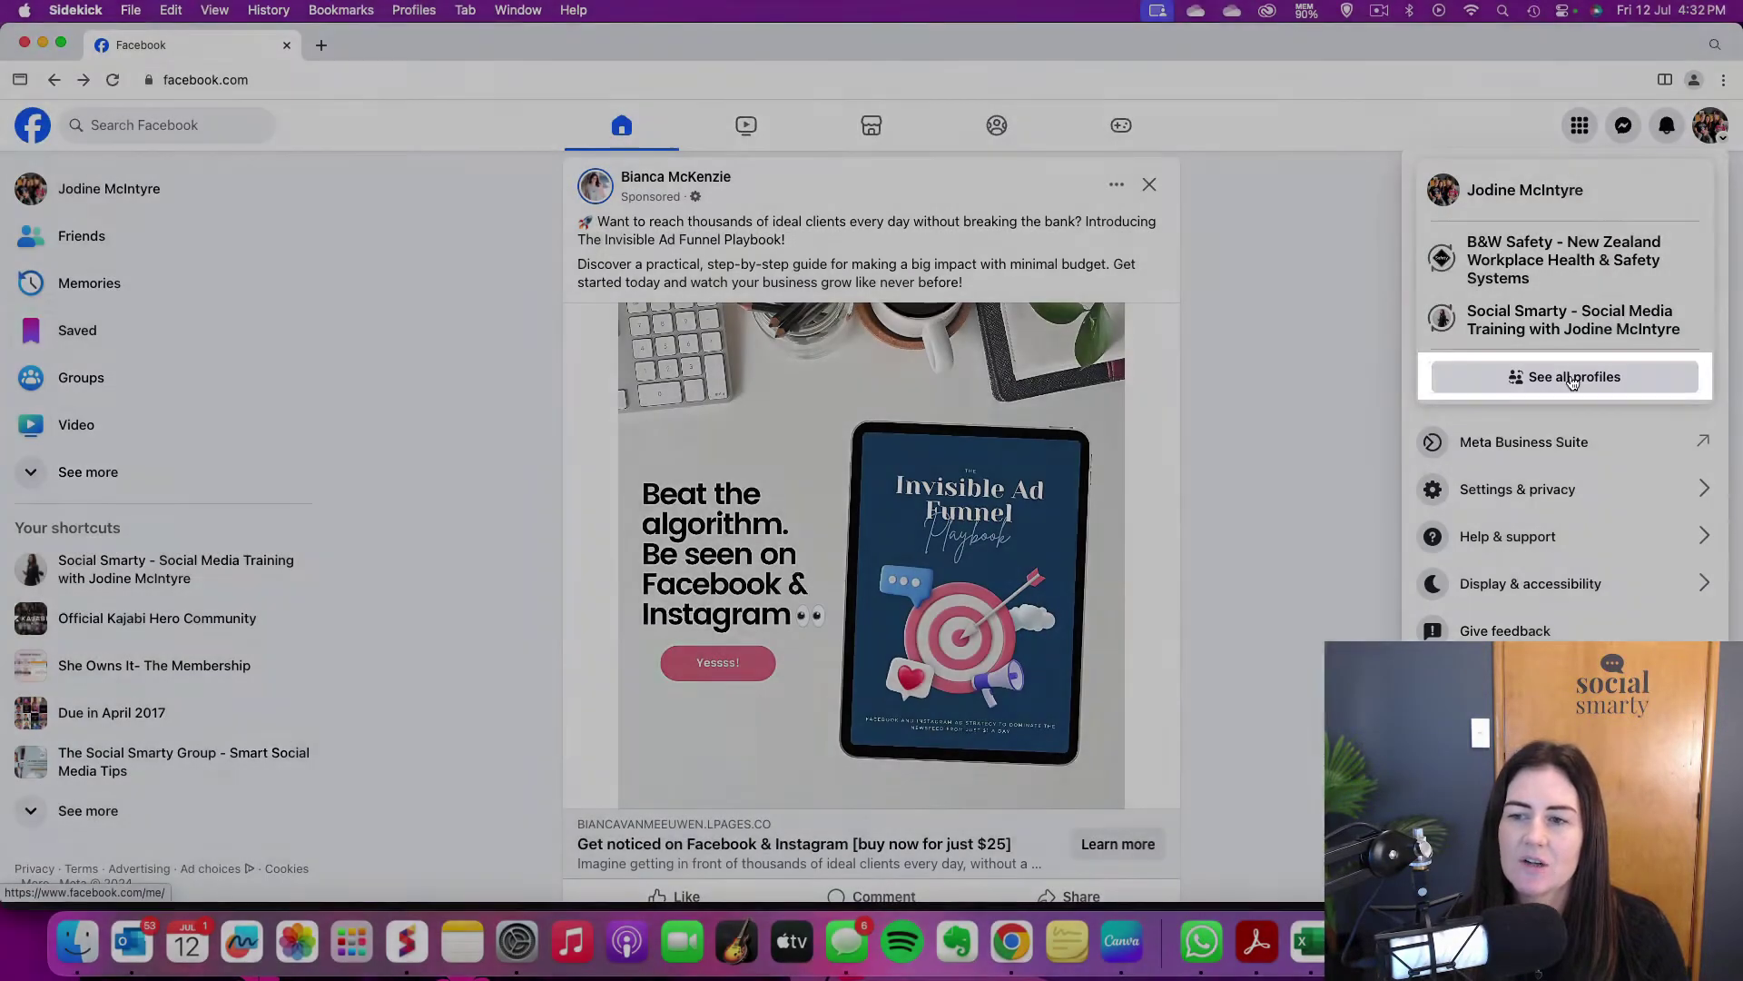
click(1573, 377)
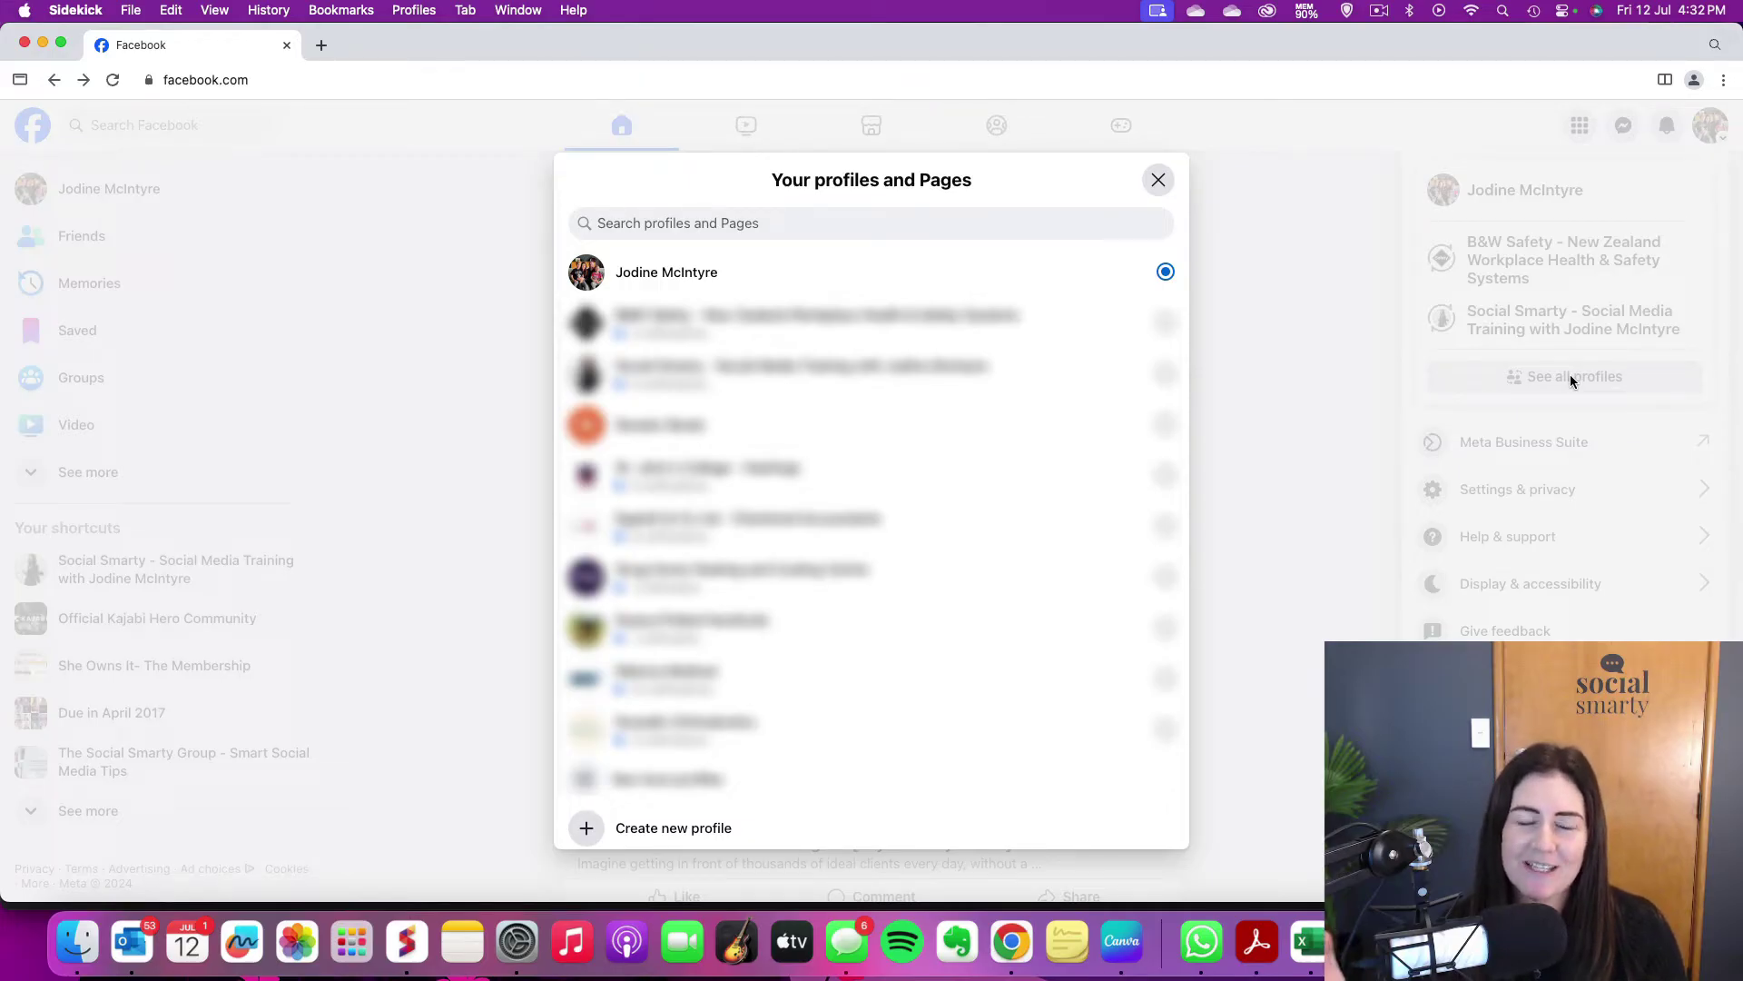
scroll(1070, 424, down, 2)
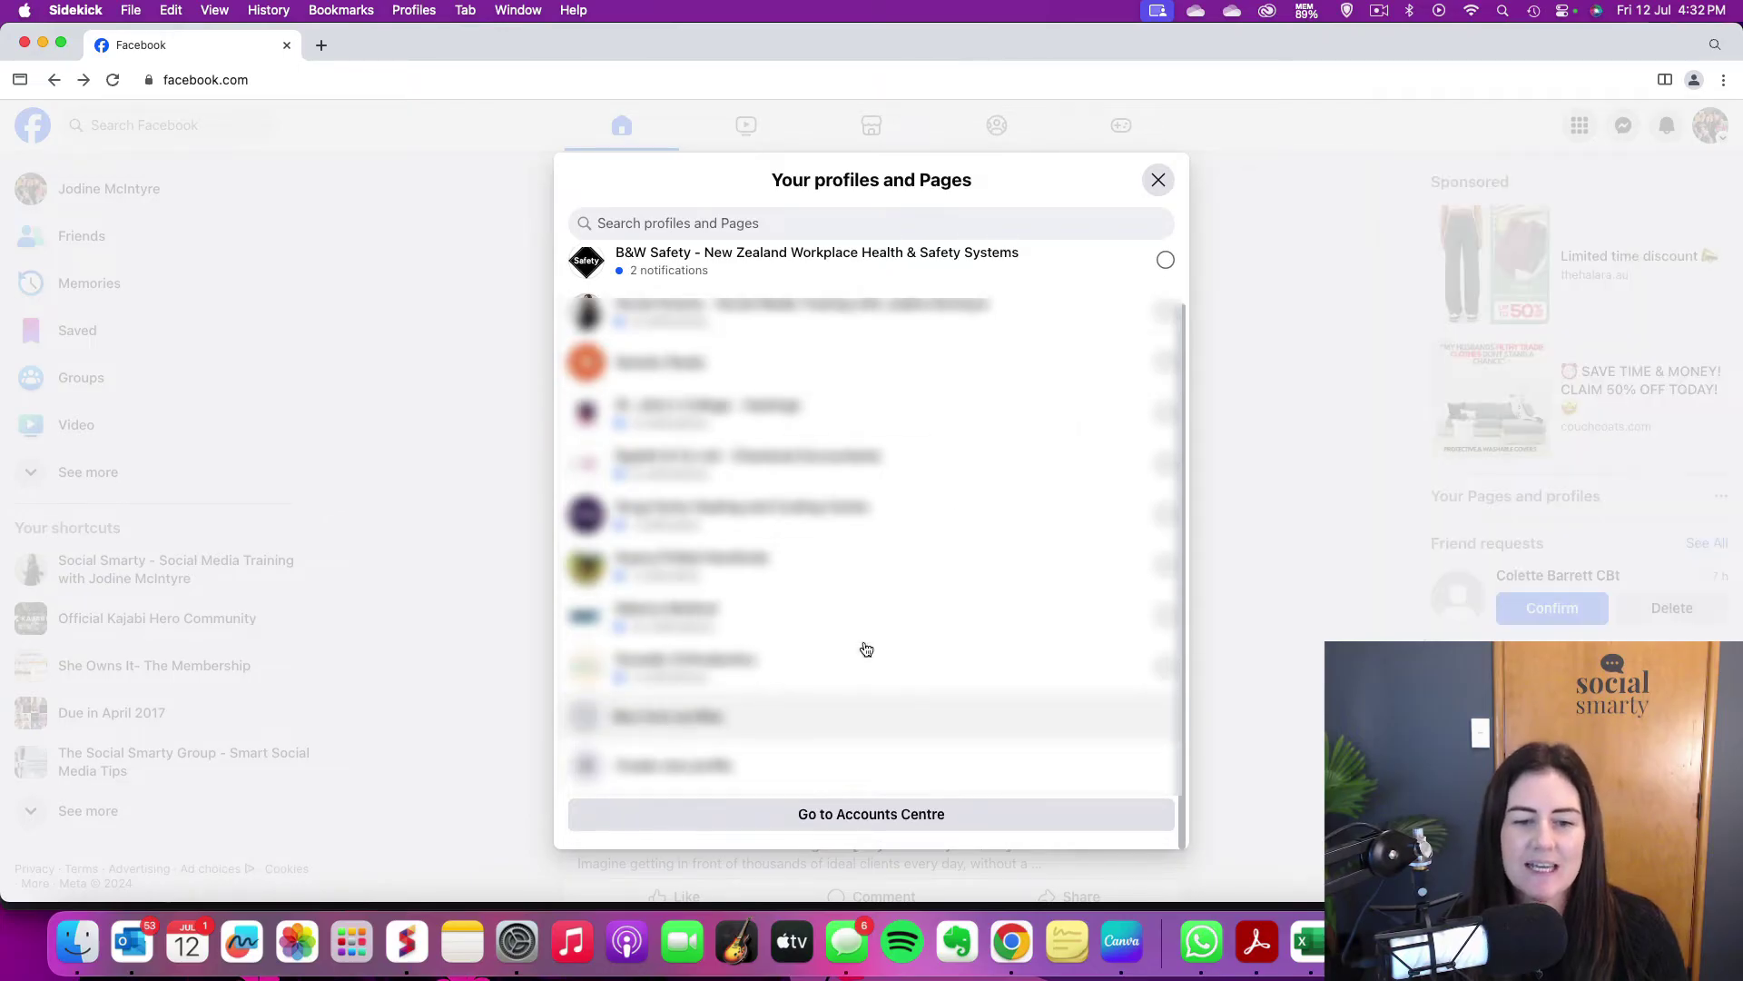
scroll(934, 623, down, 5)
scroll(939, 621, down, 2)
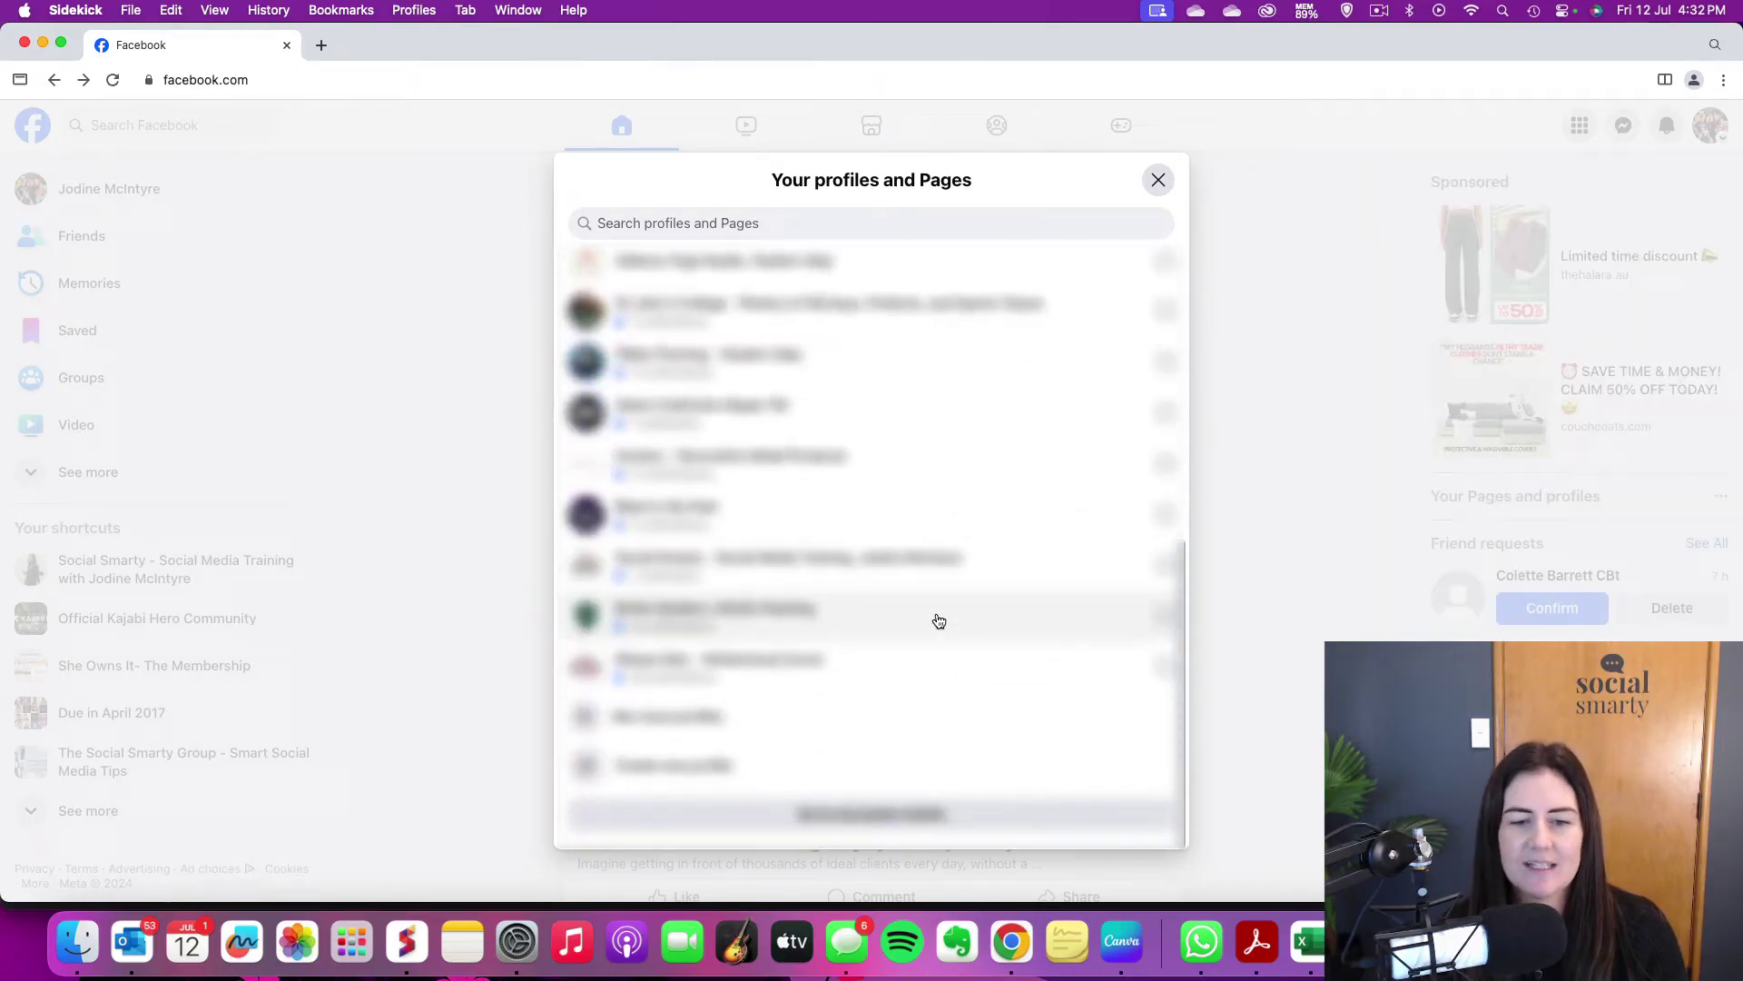
scroll(936, 619, up, 10)
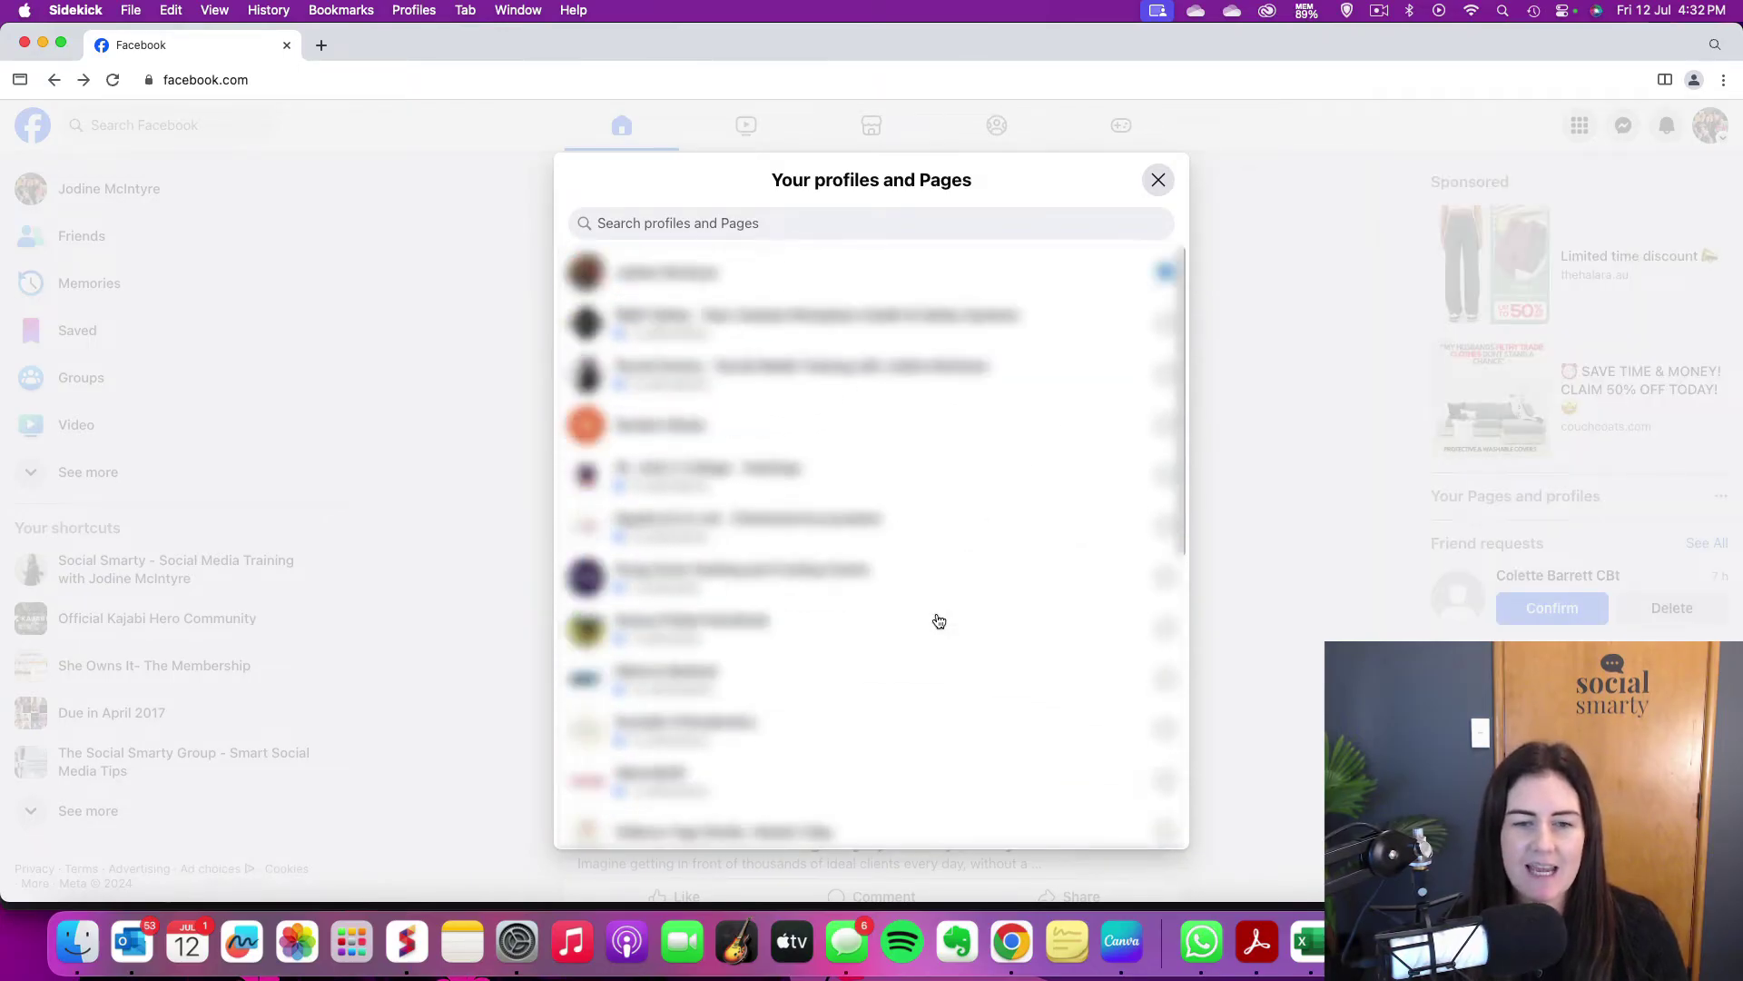
click(763, 330)
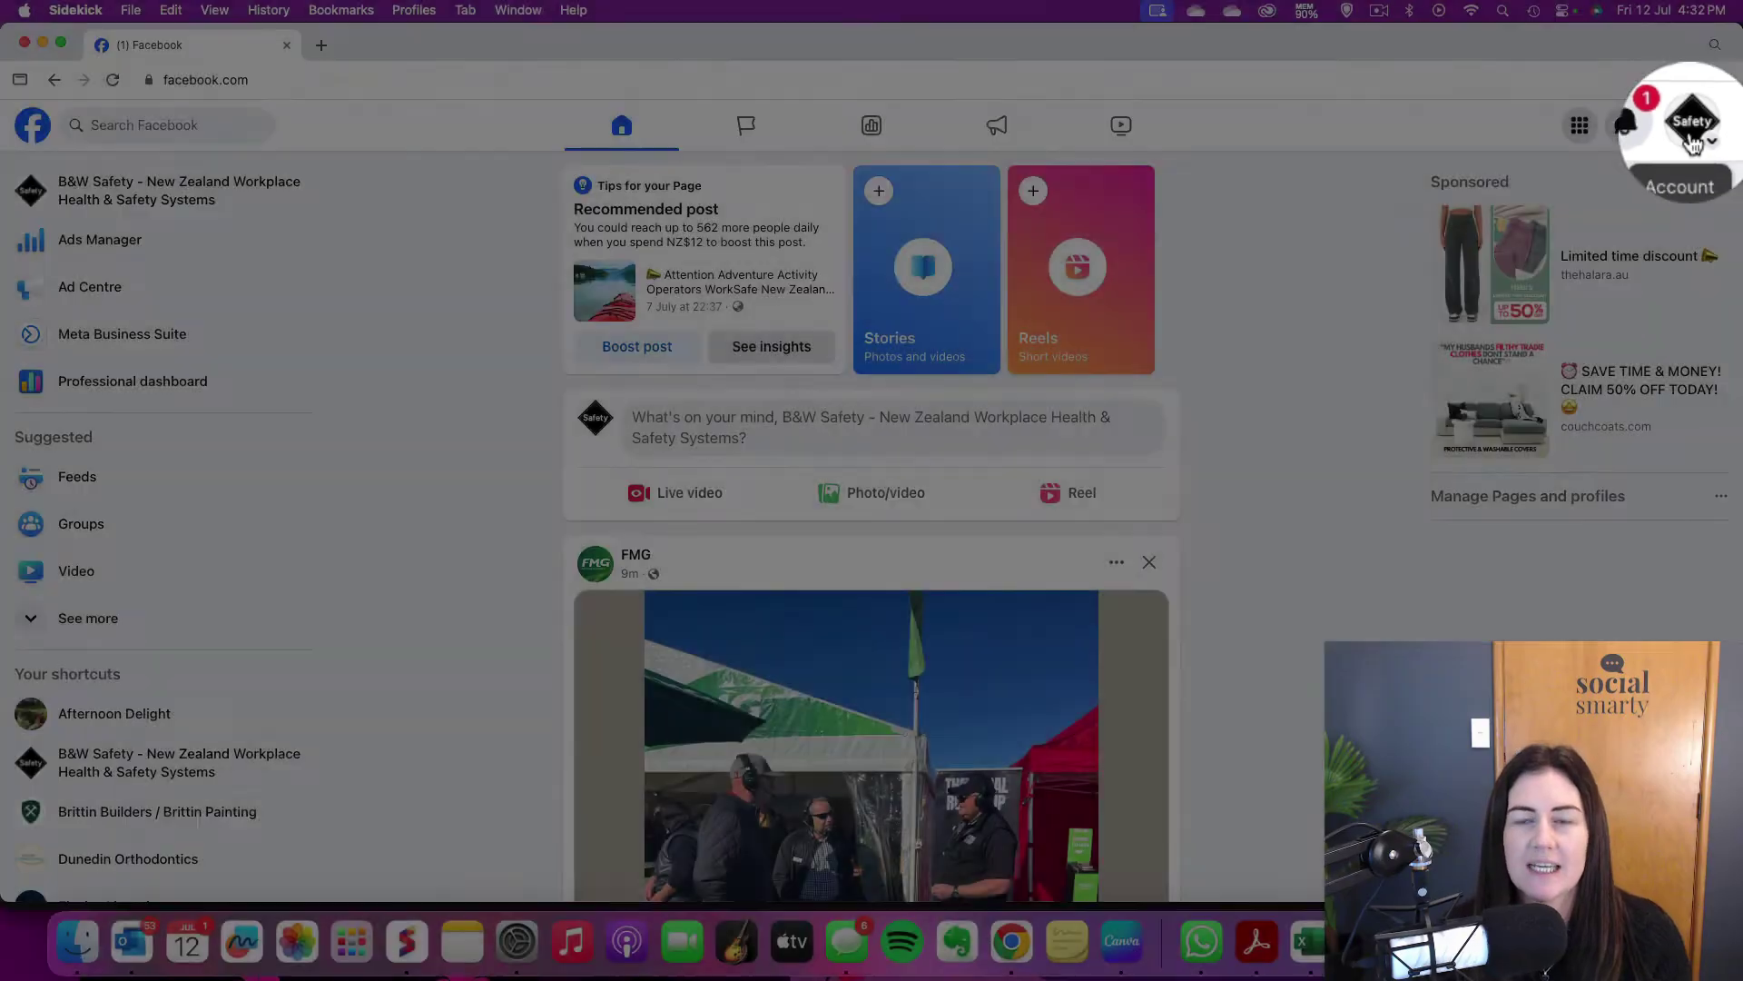
- Open Settings & privacy > Settings for the B&W Safety Page, scrolling the sidebar to Your information
click(1710, 131)
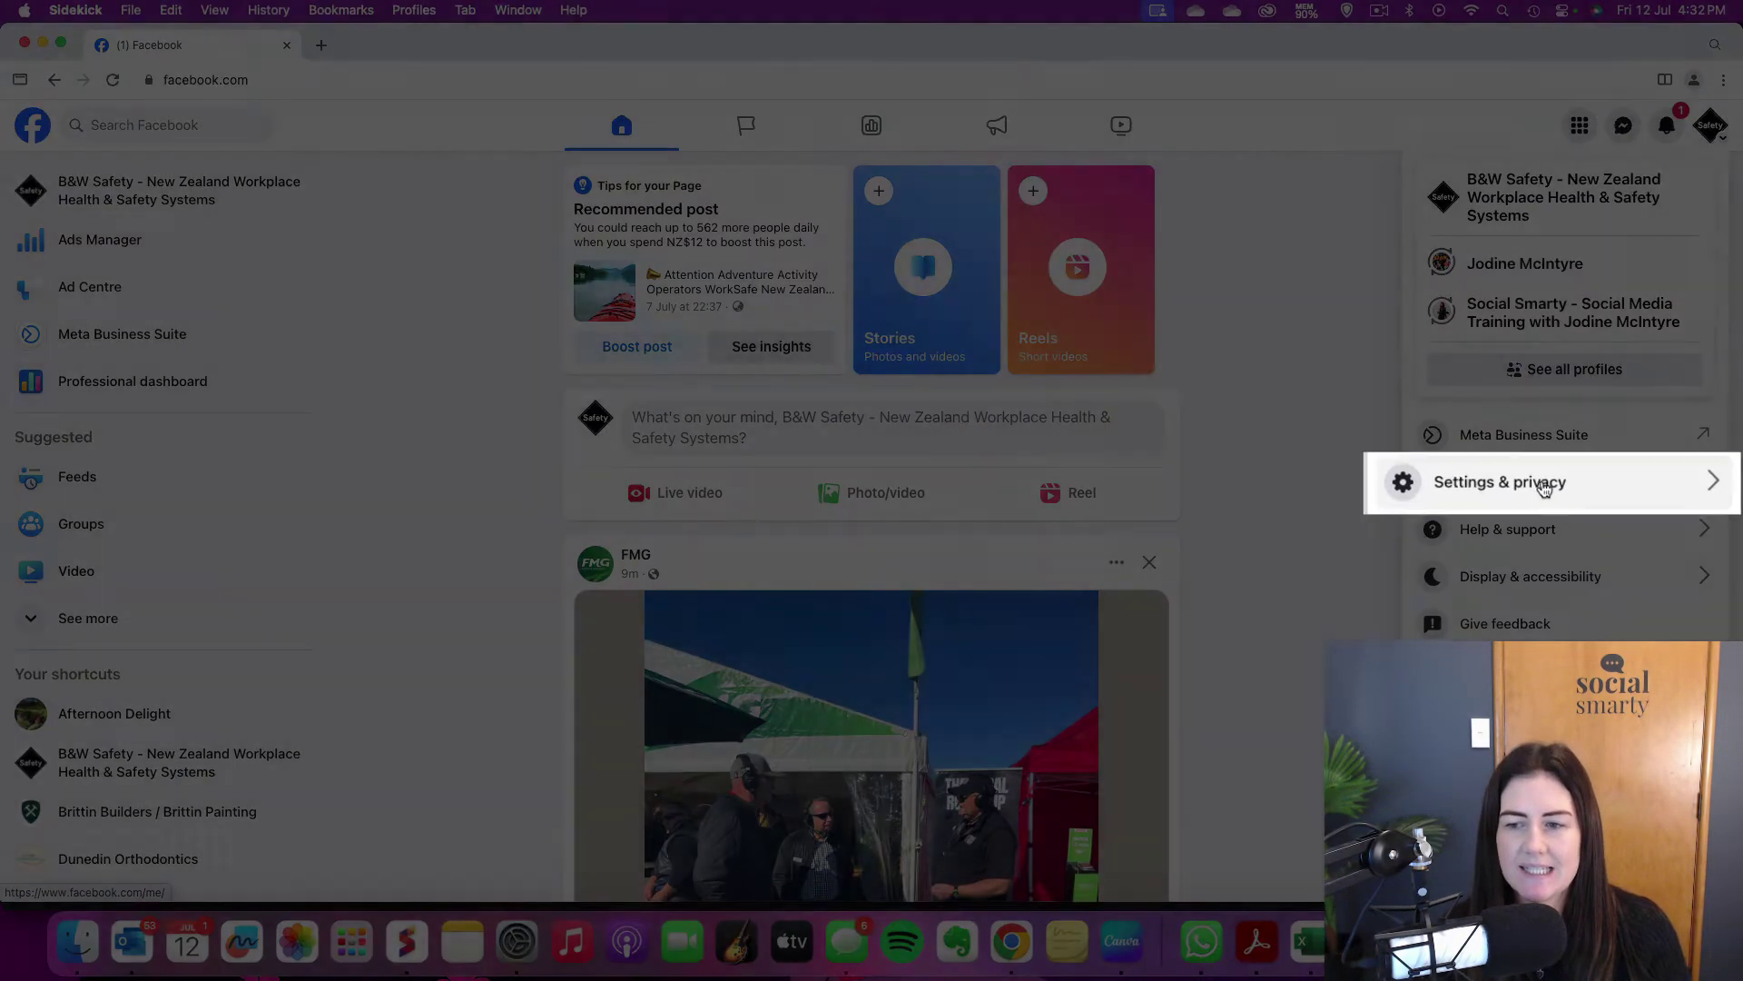
click(1551, 482)
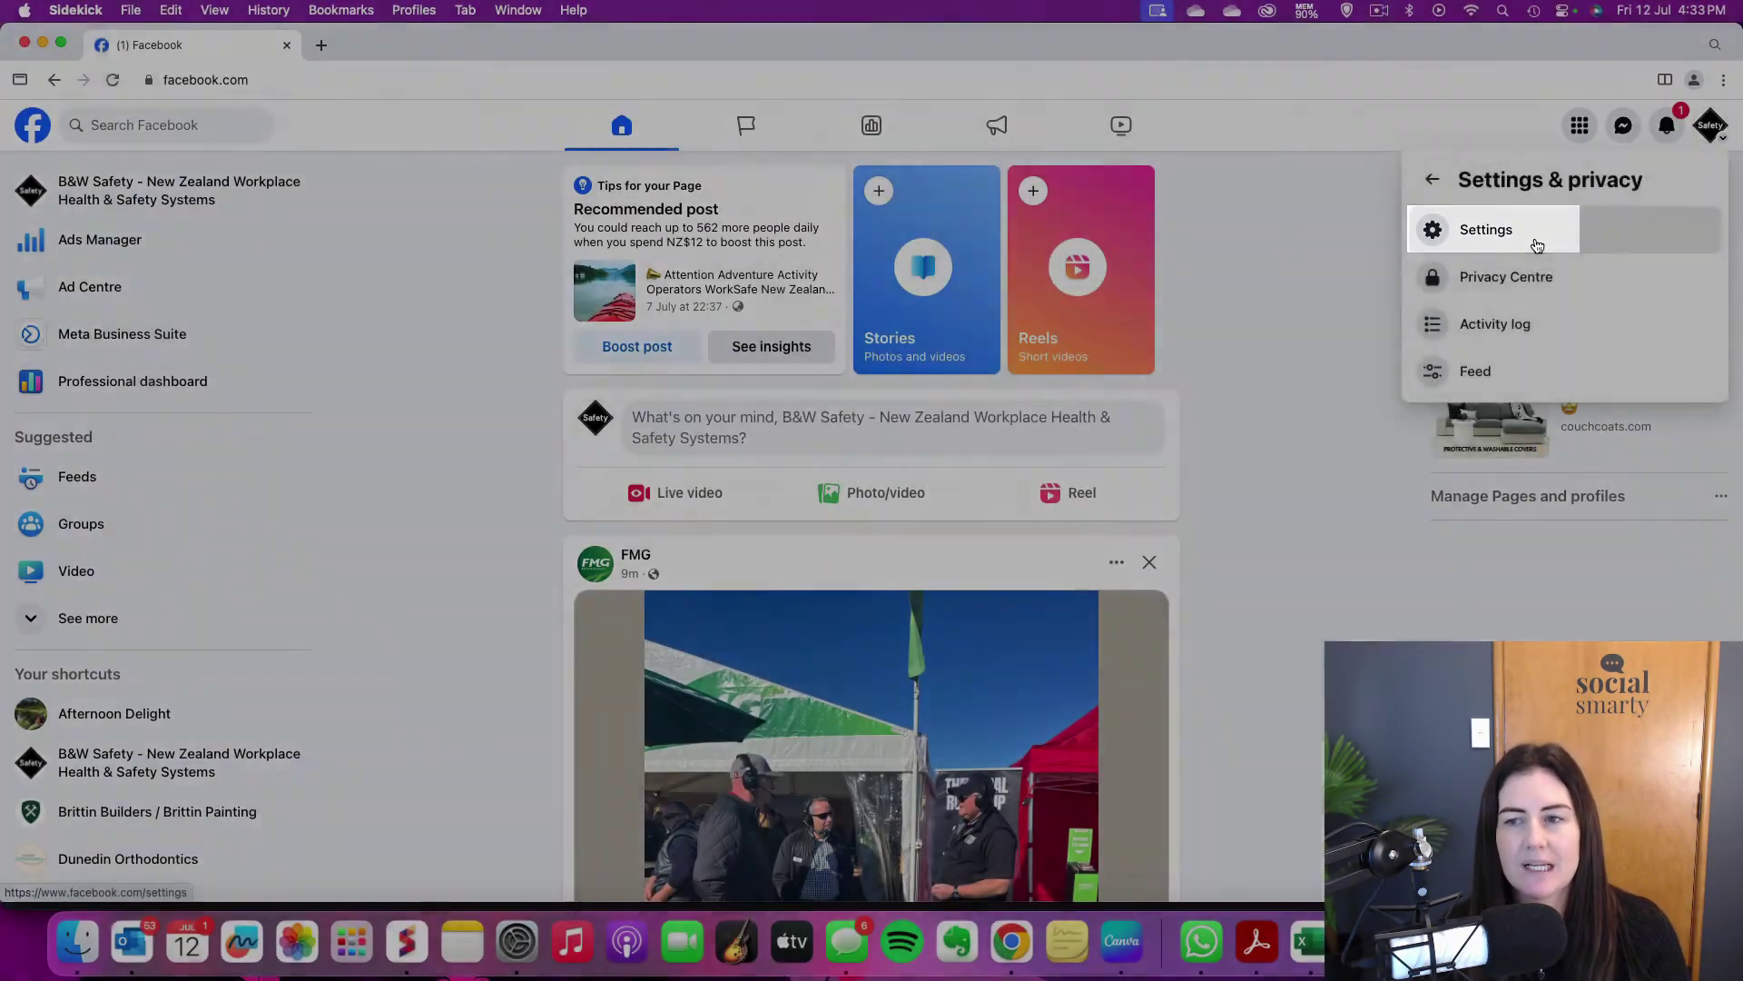
click(1537, 241)
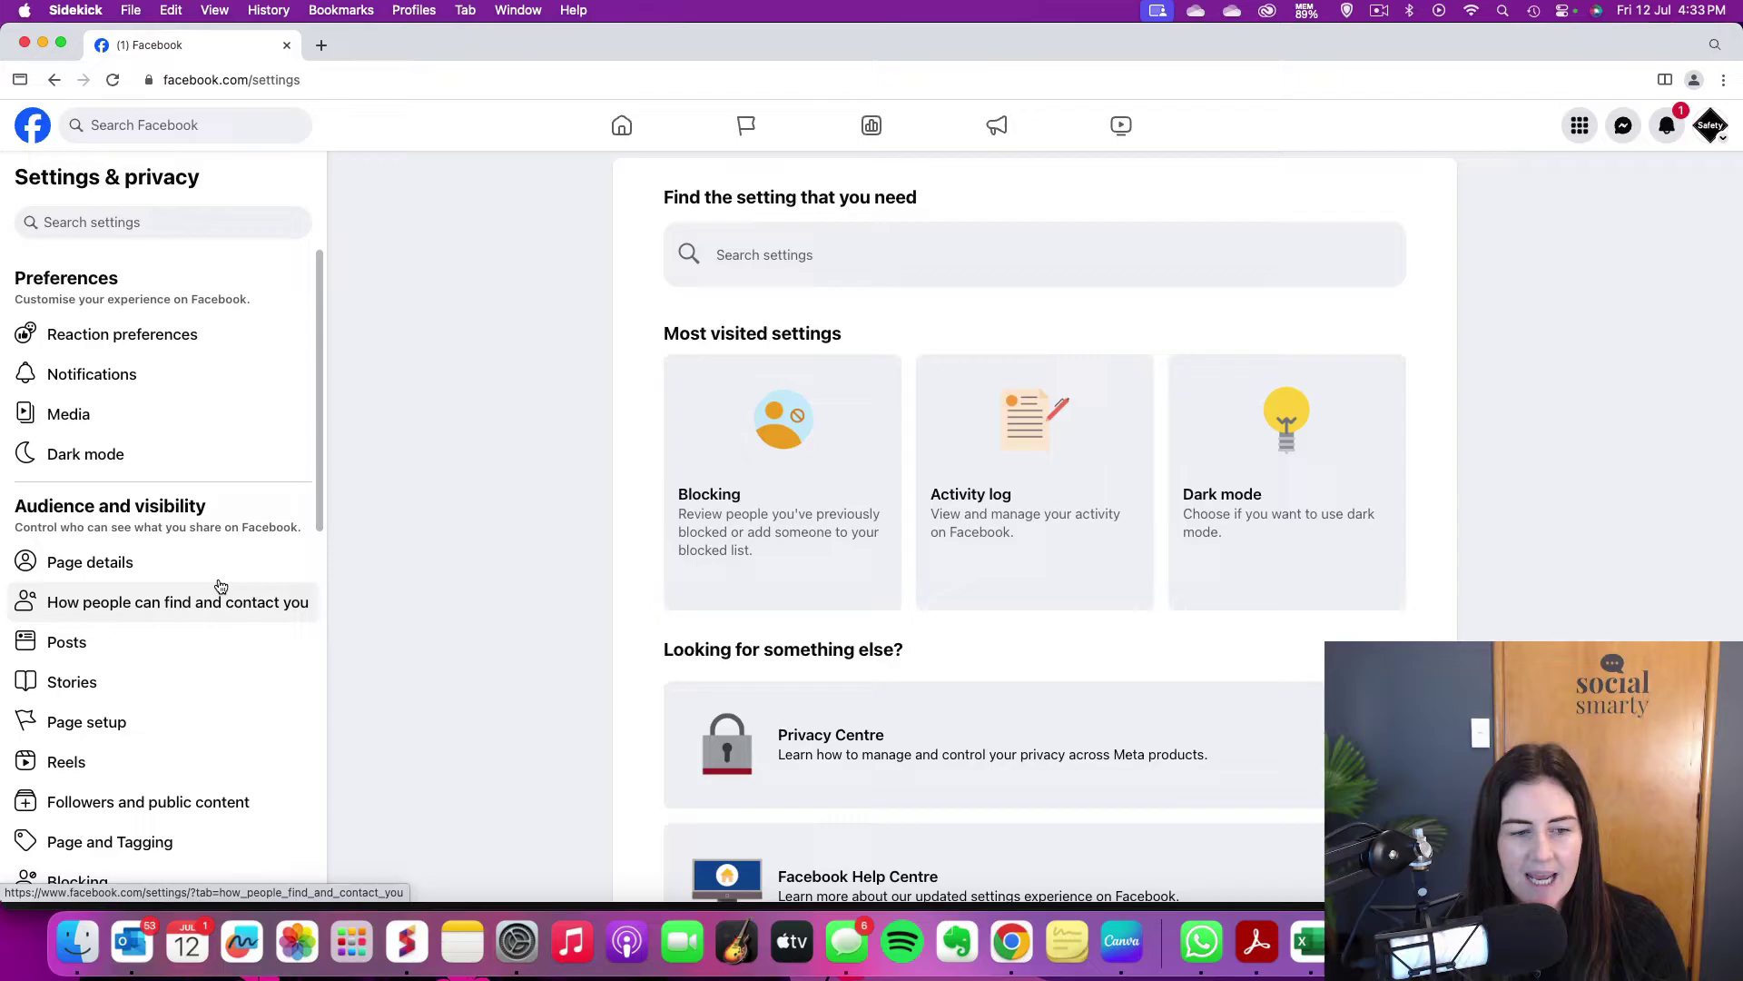
scroll(219, 586, down, 2)
scroll(219, 586, down, 2)
scroll(219, 586, down, 1)
scroll(219, 586, down, 2)
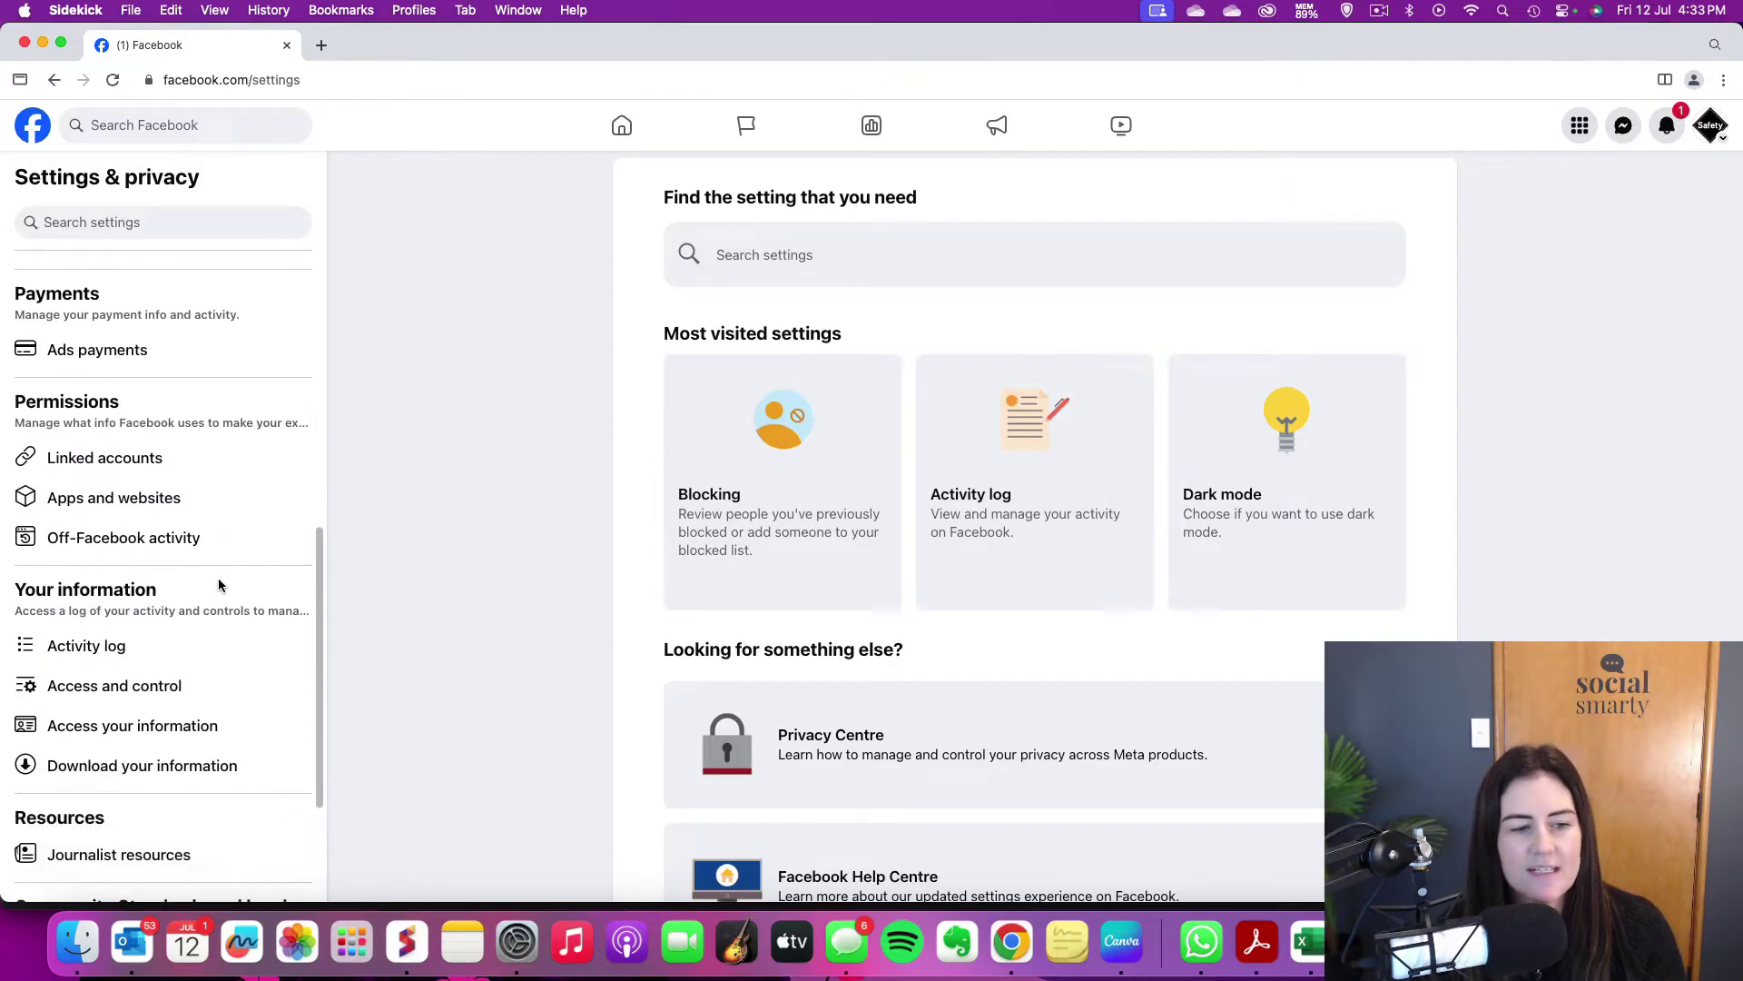
scroll(218, 586, down, 1)
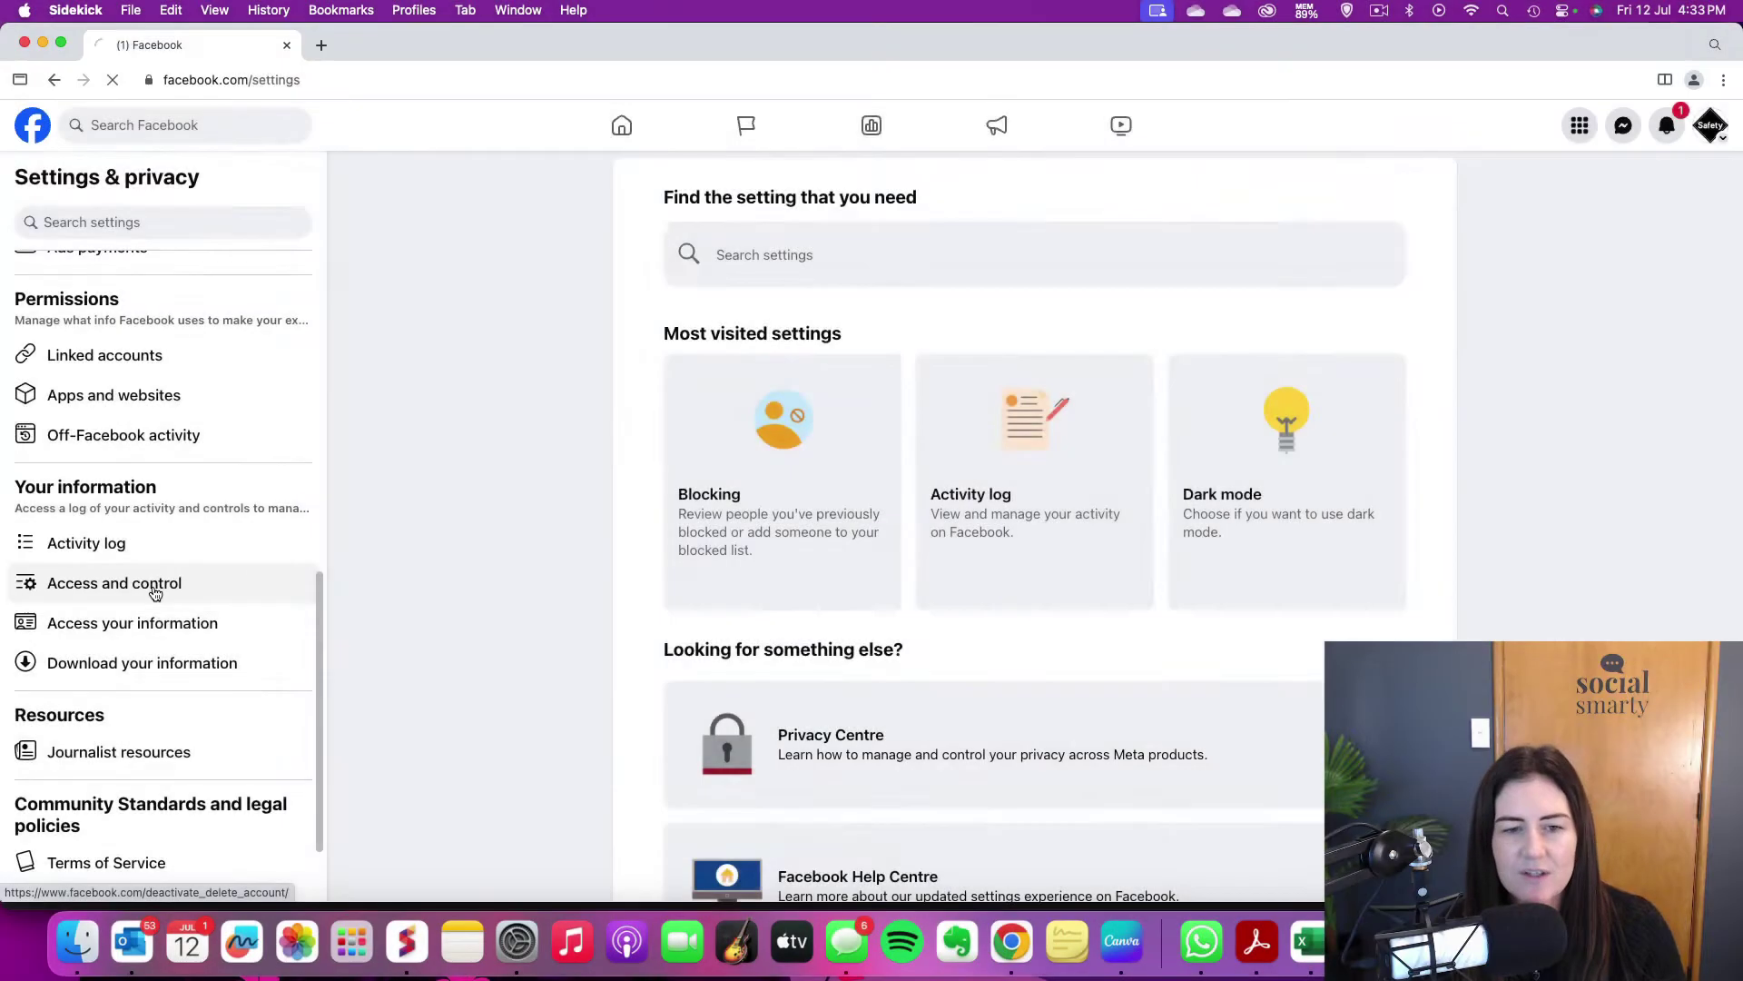
- Choose Access and control under Your information to reach the Deactivate Page and Delete Page choices
click(155, 592)
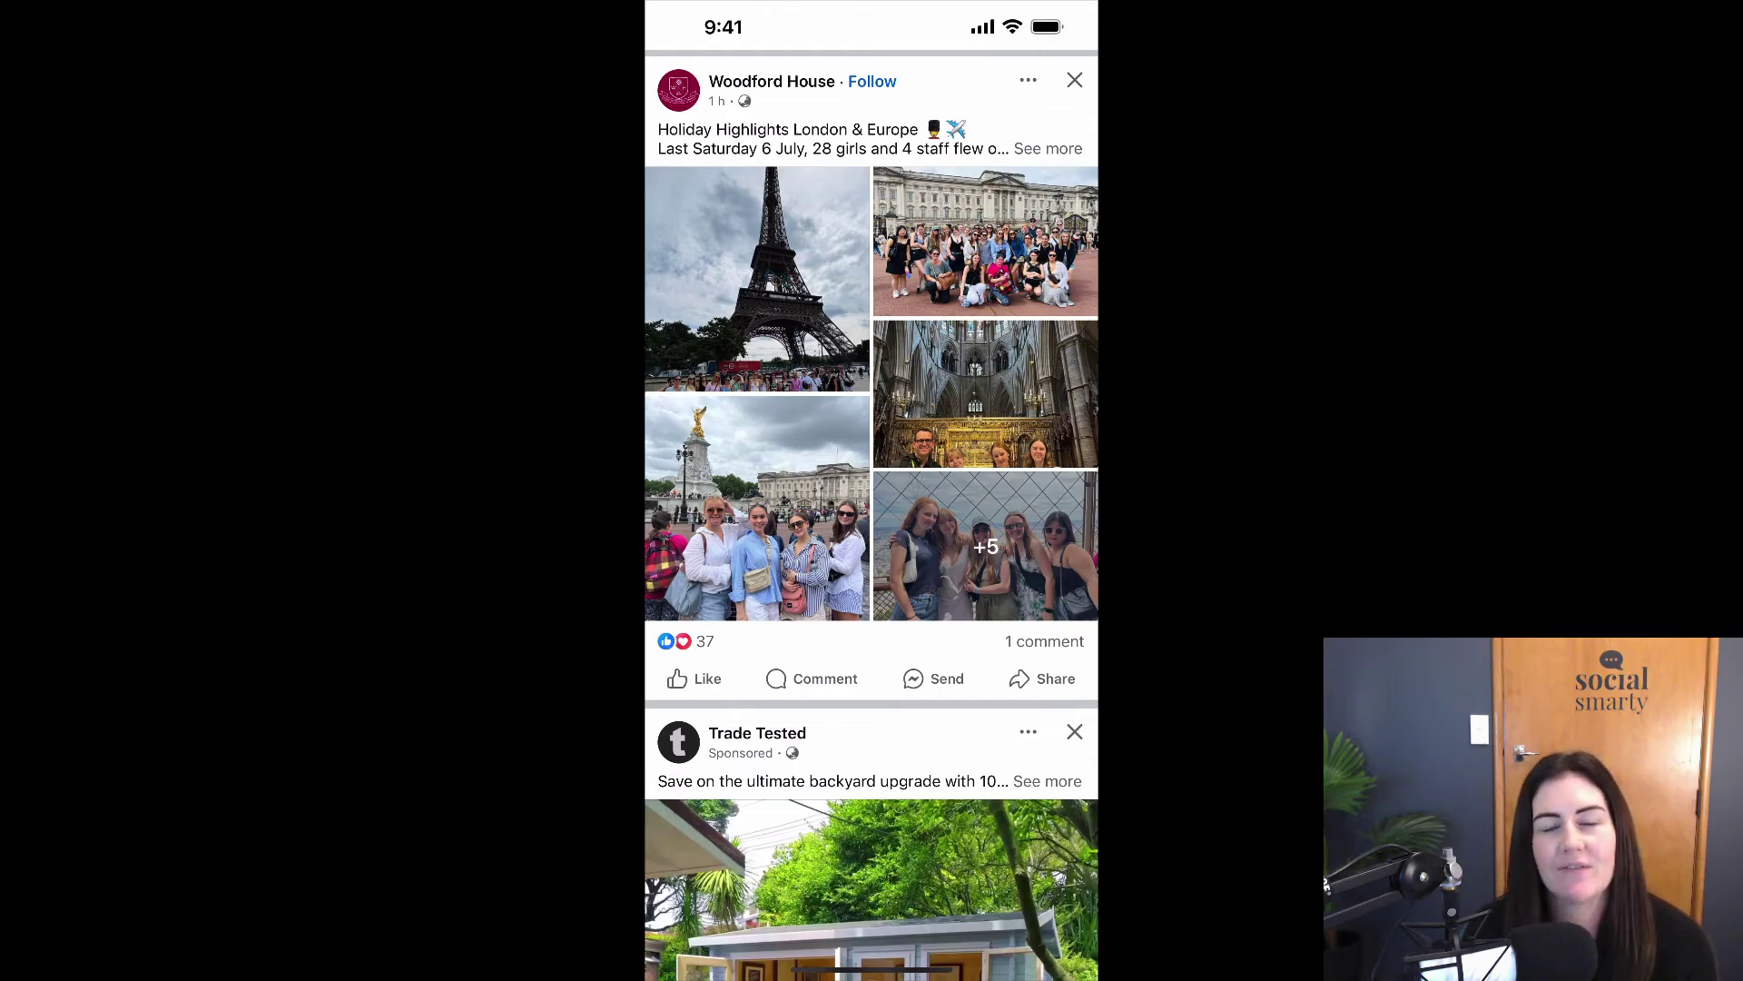
- Open the mobile app's Menu tab while acting as the B&W Safety Page
scroll(871, 490, up, 1)
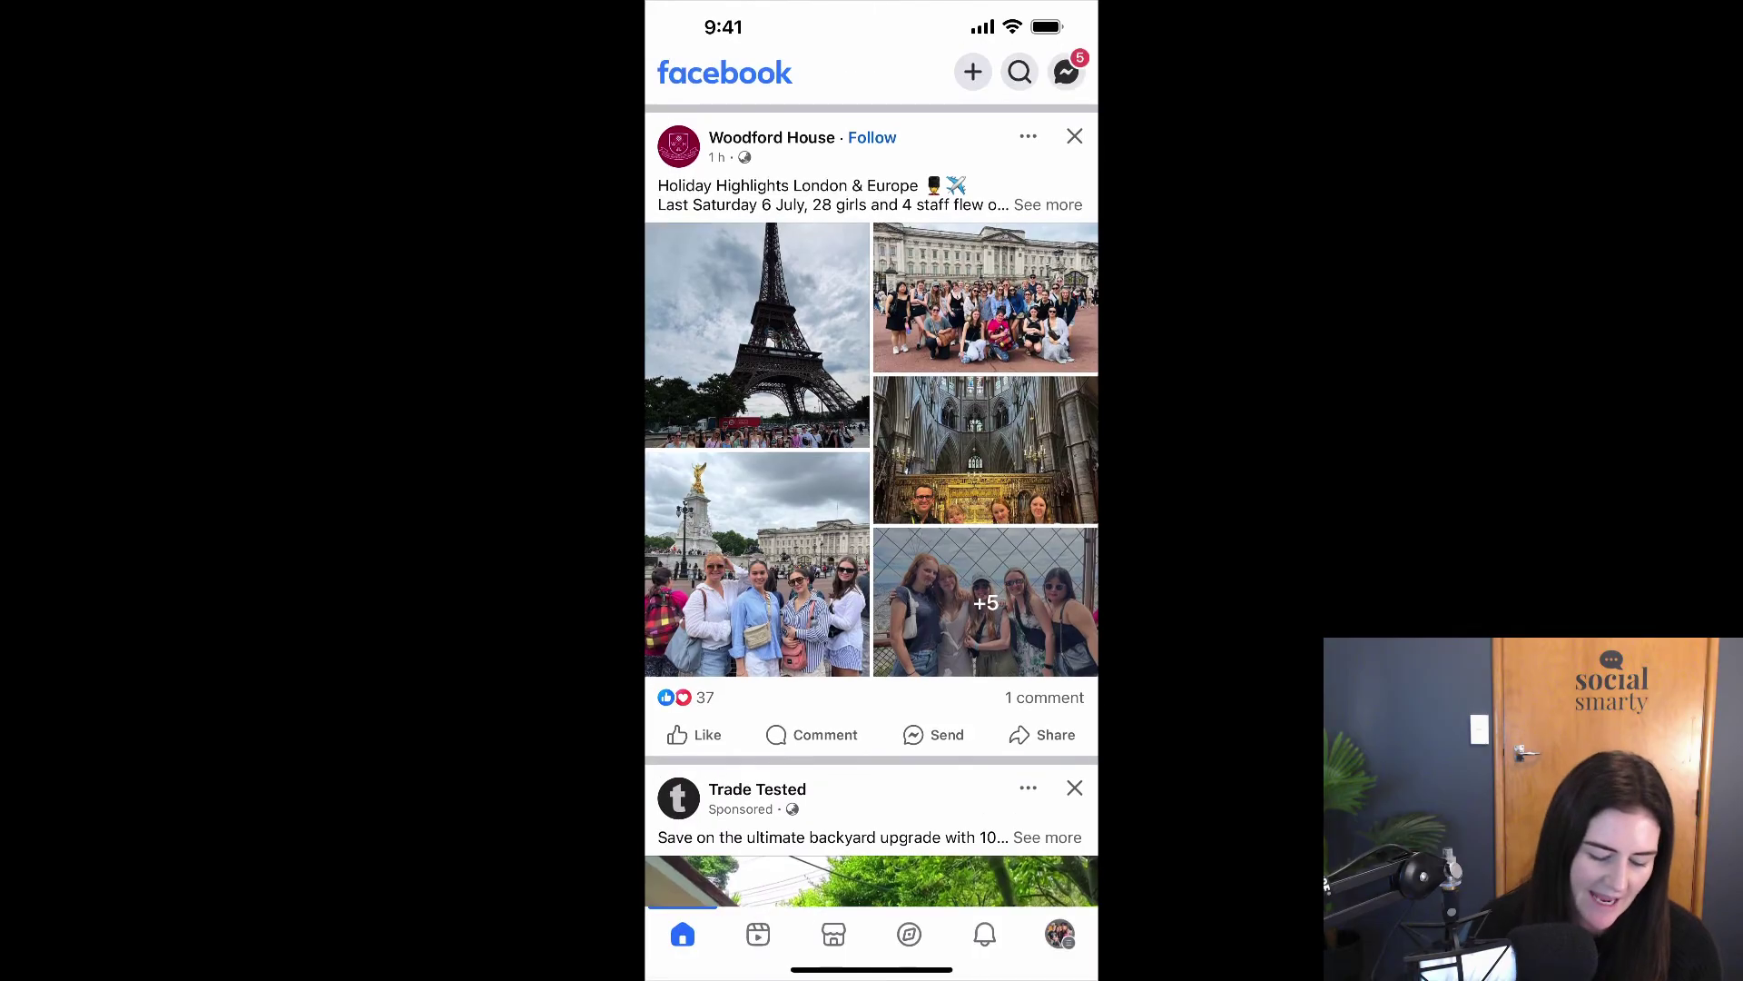
click(1049, 926)
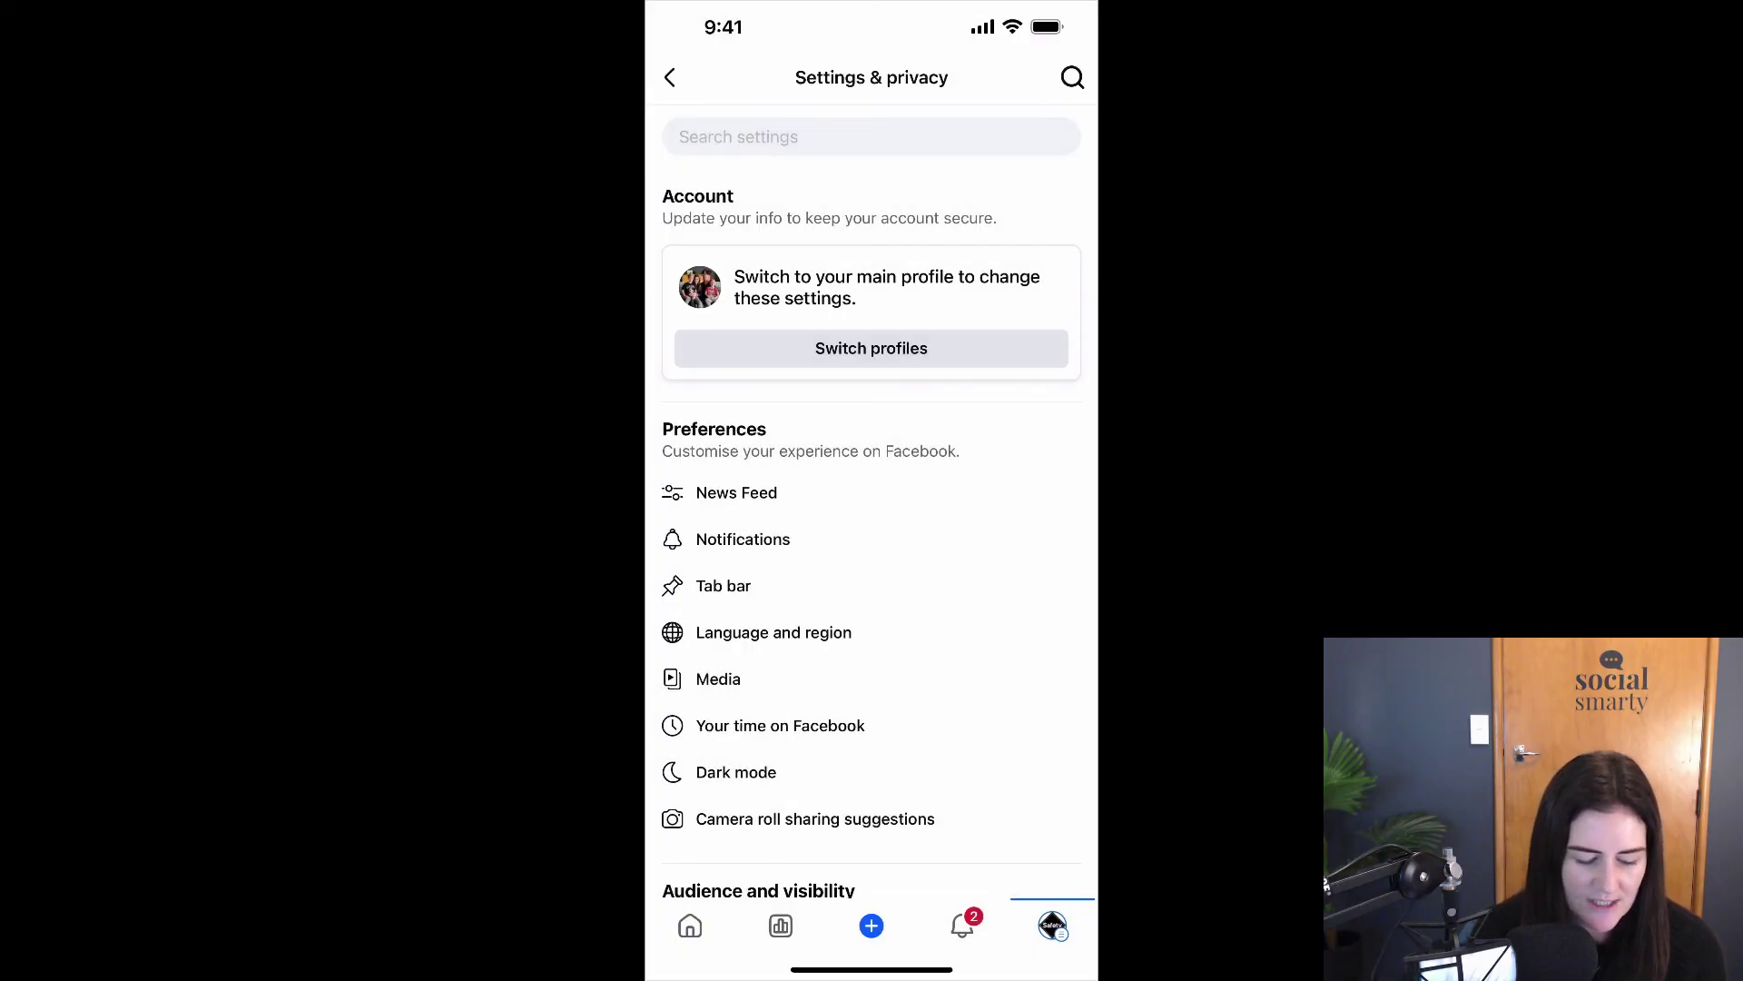
- Open Access and control > Deactivation and deletion to show the Deactivate Page and Delete Page options
scroll(871, 501, down, 7)
scroll(872, 501, down, 7)
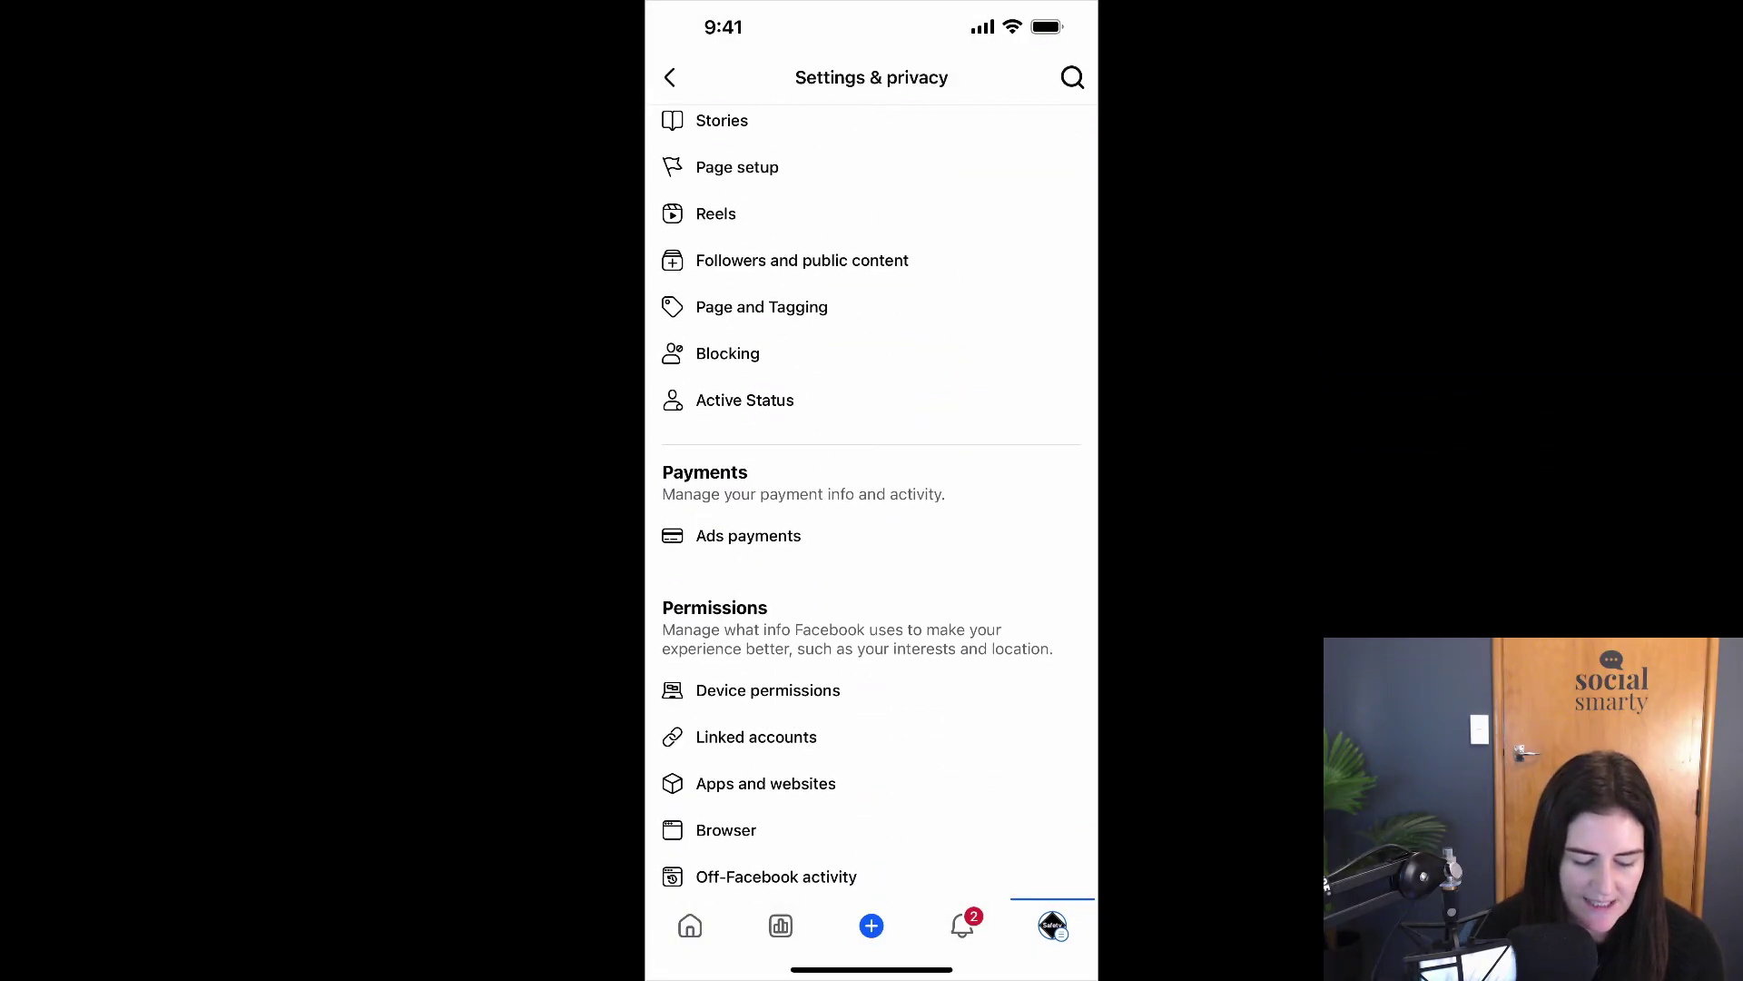
scroll(871, 501, down, 2)
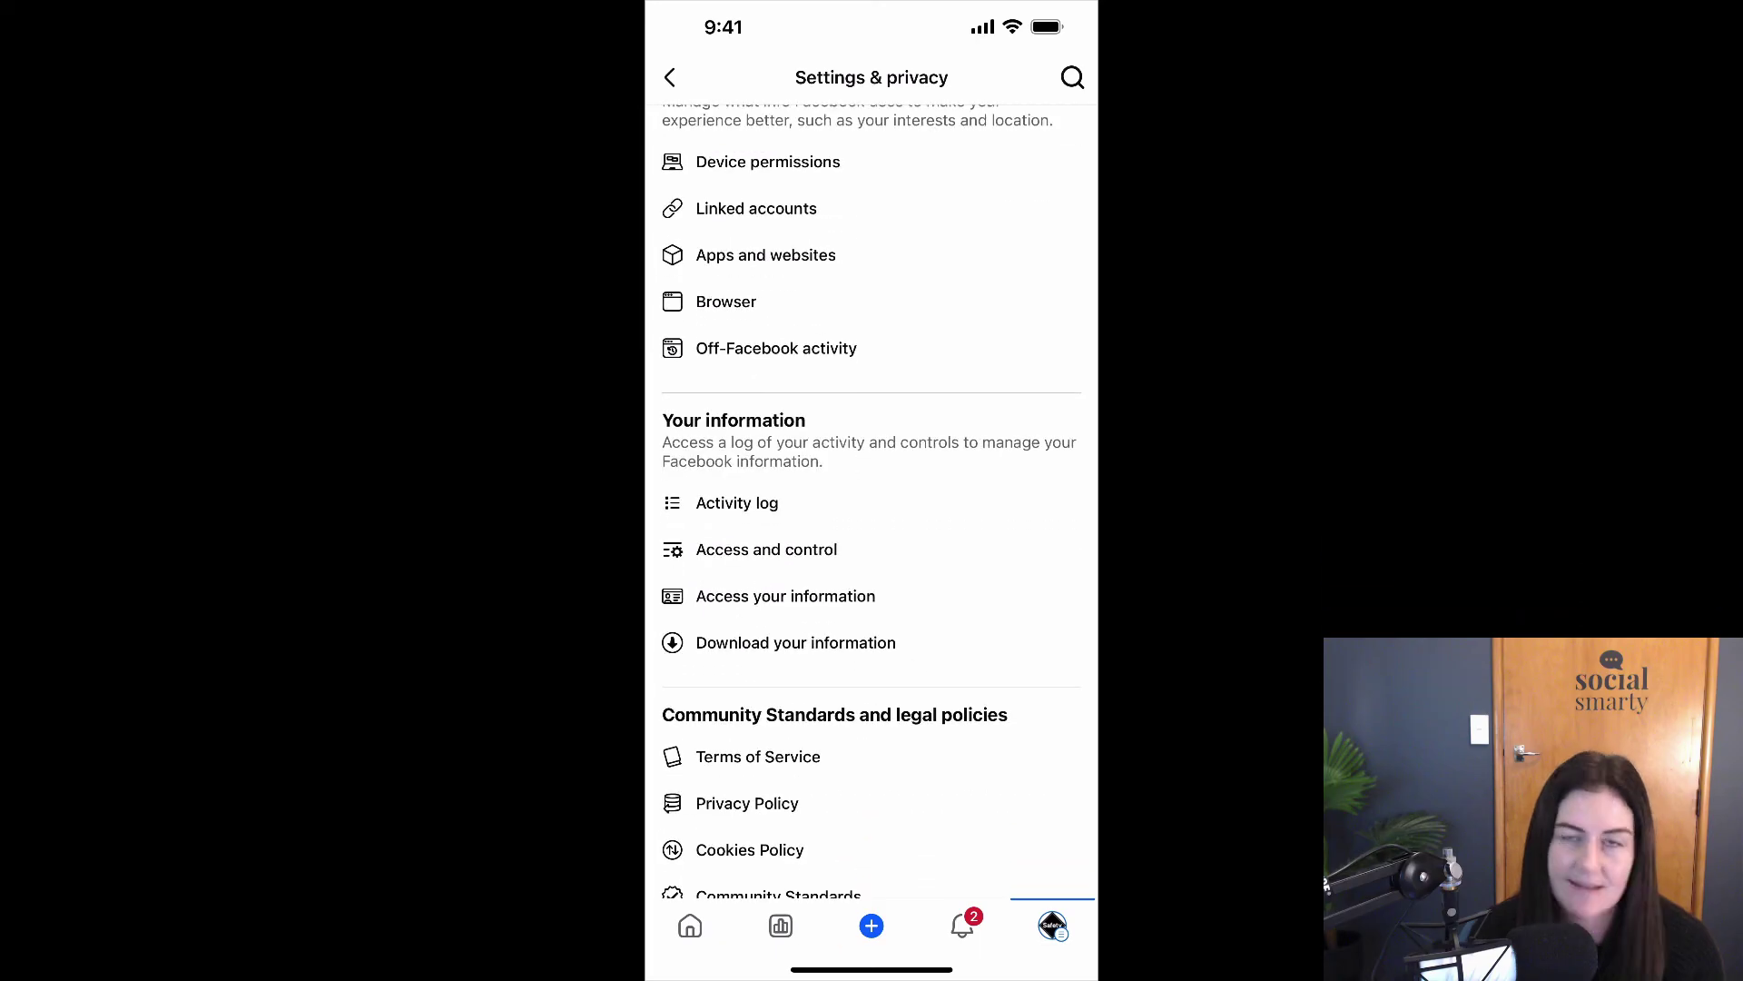
click(786, 549)
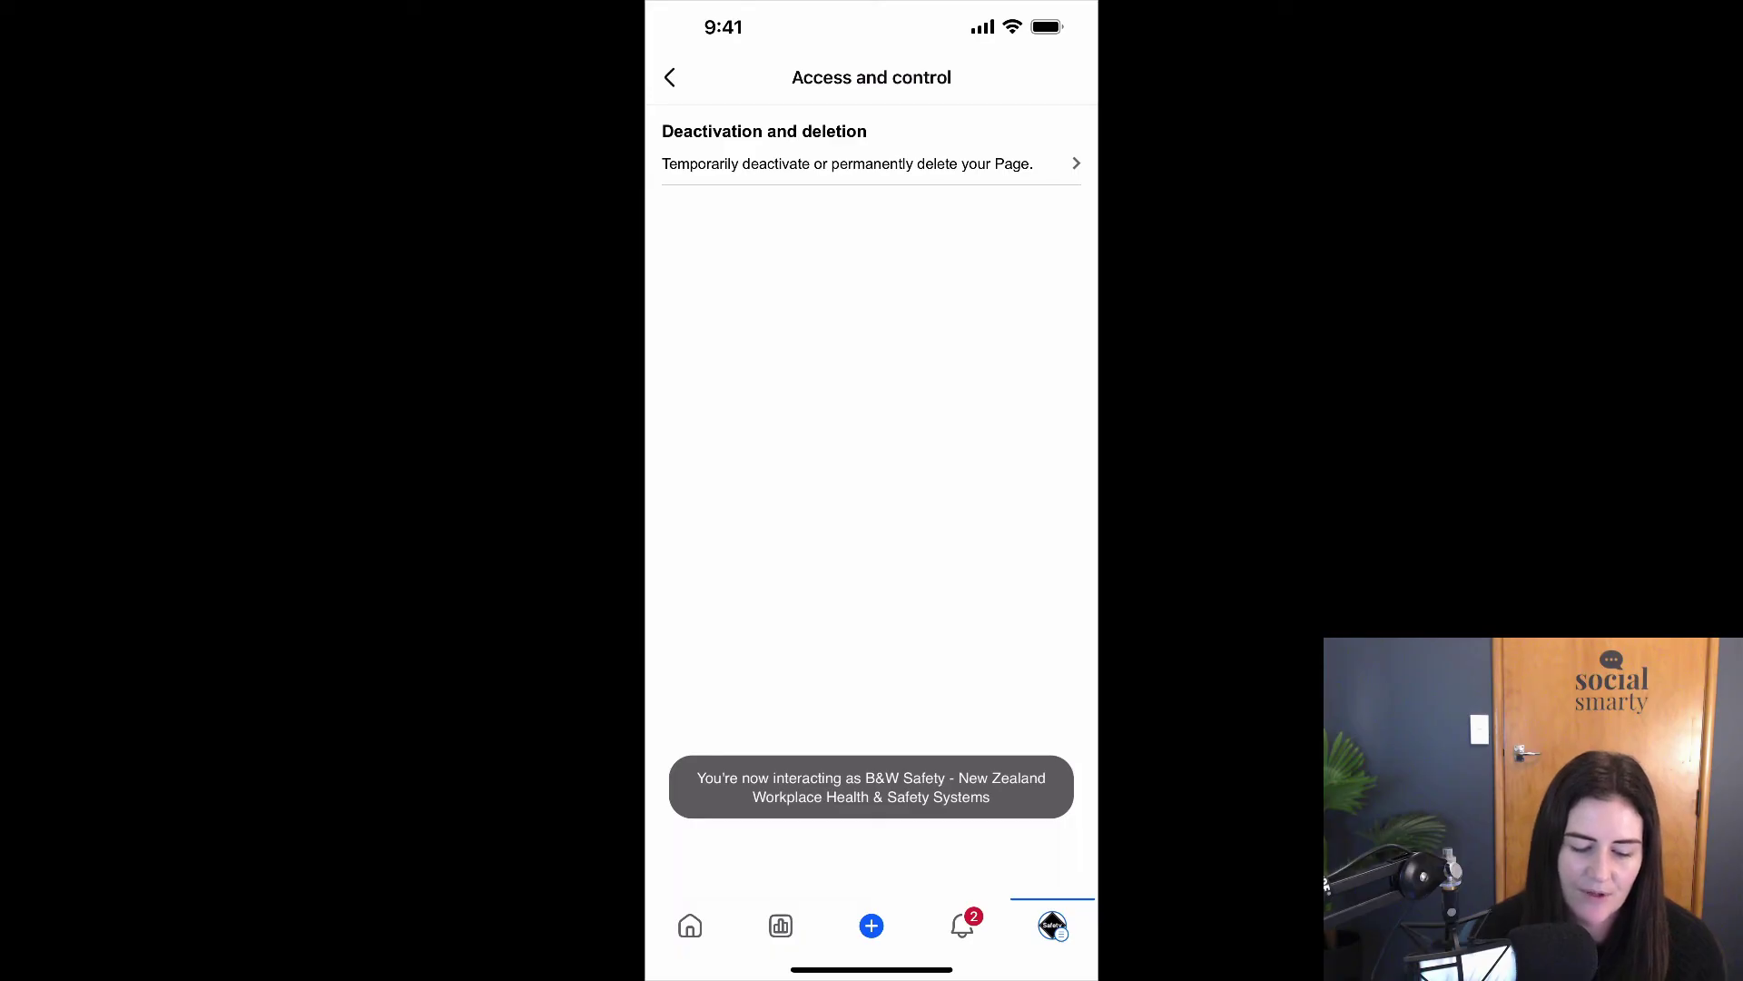
click(847, 164)
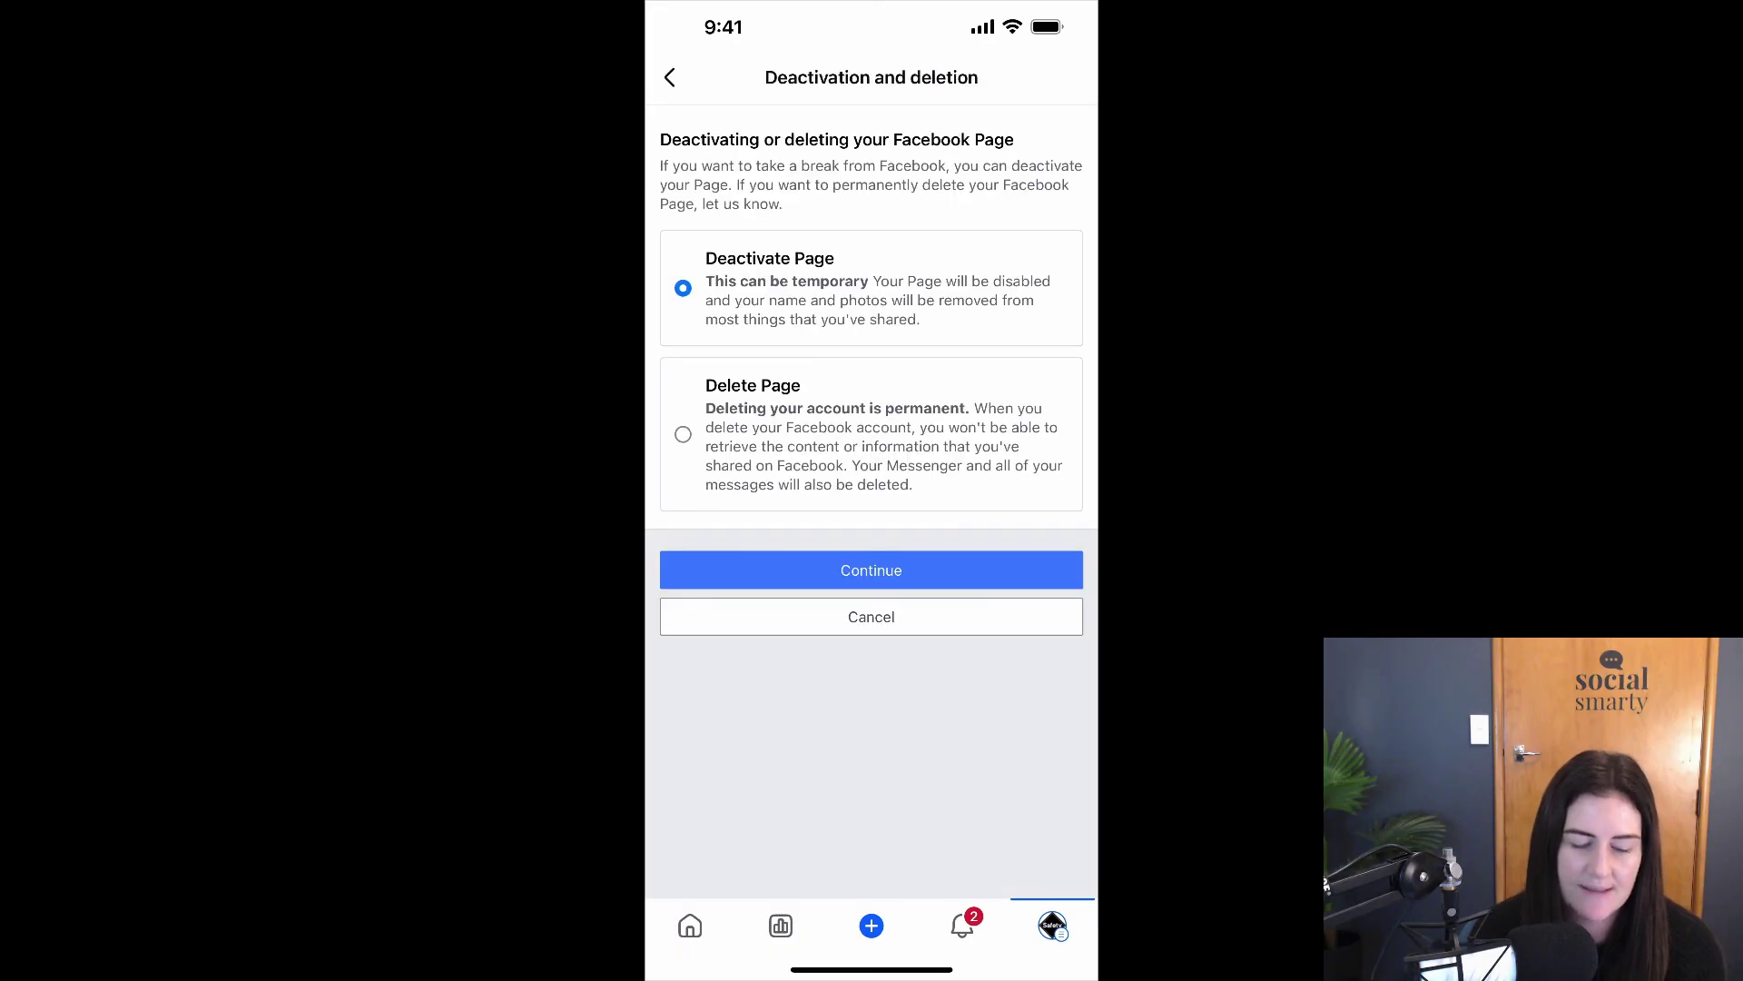